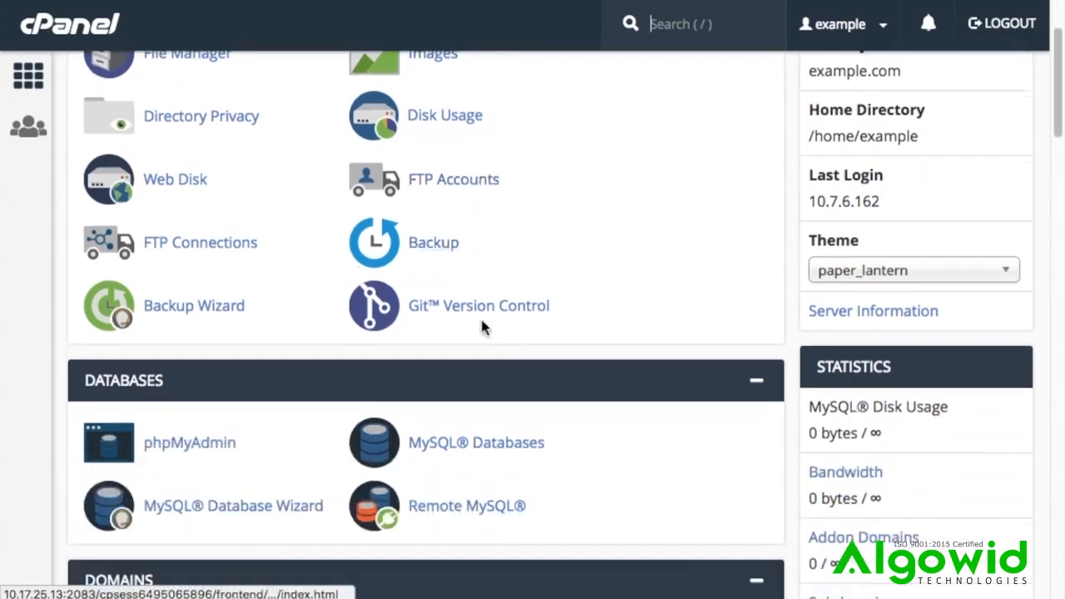
Step: Open the Terminal interface from the Advanced section of the cPanel home page
scroll(480, 330, down, 1)
scroll(474, 329, down, 6)
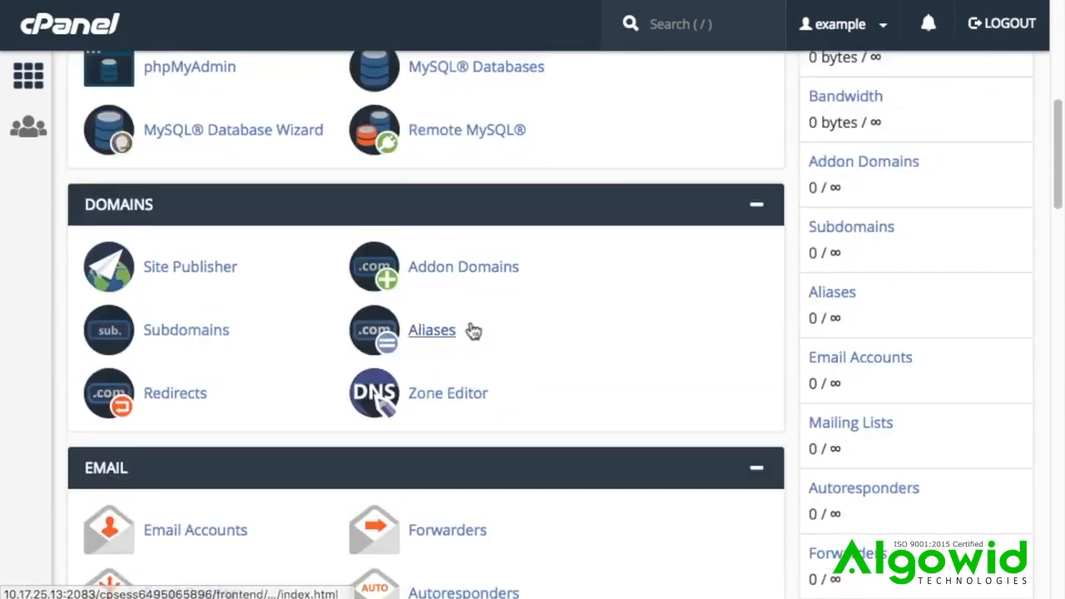
scroll(469, 329, down, 13)
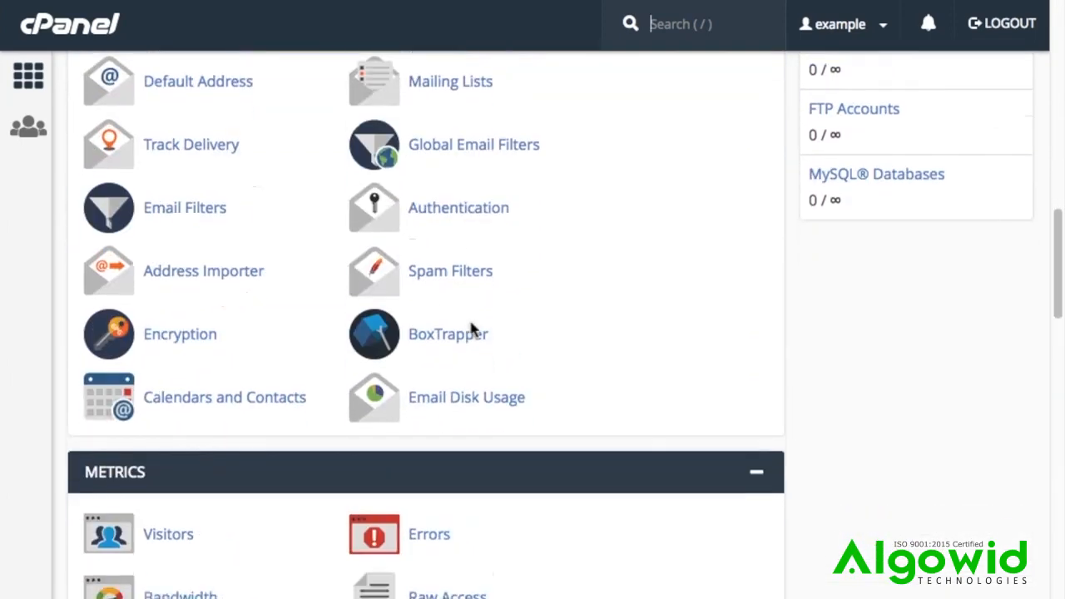
scroll(472, 328, down, 2)
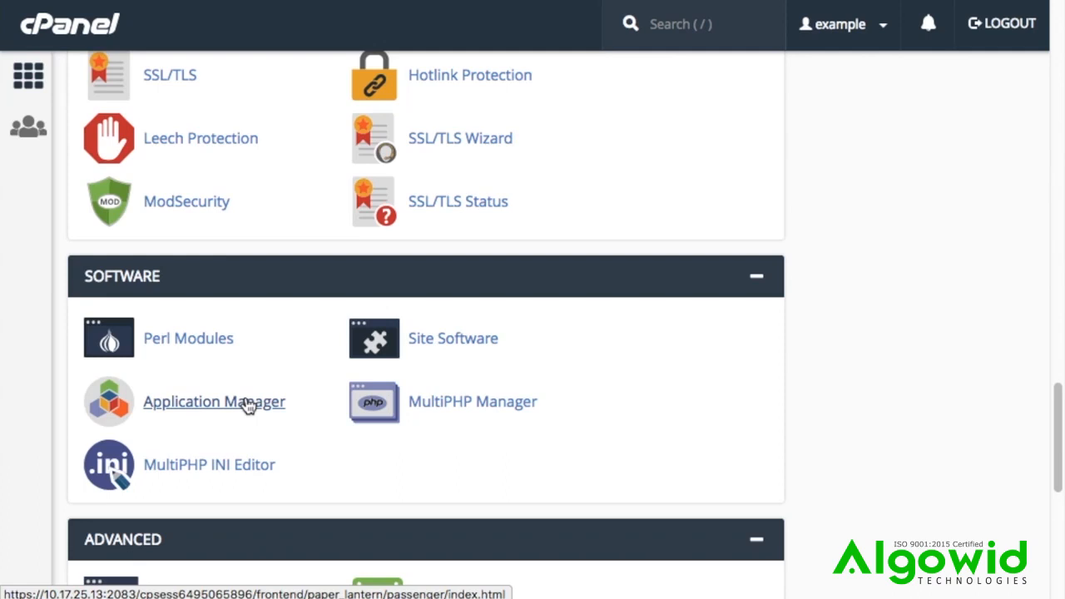
scroll(246, 404, down, 1)
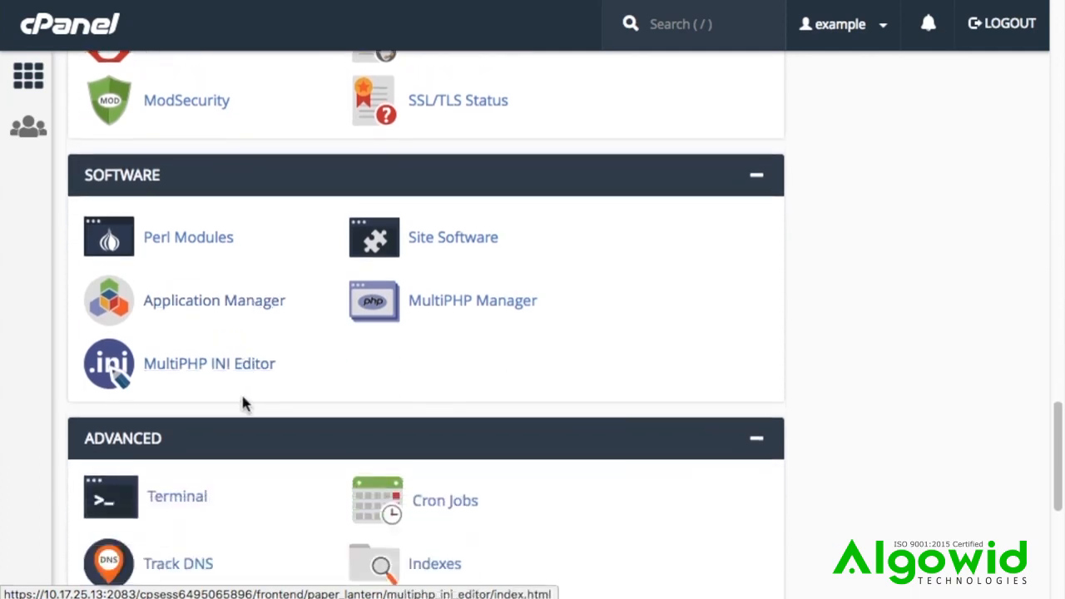
scroll(243, 403, down, 2)
click(207, 382)
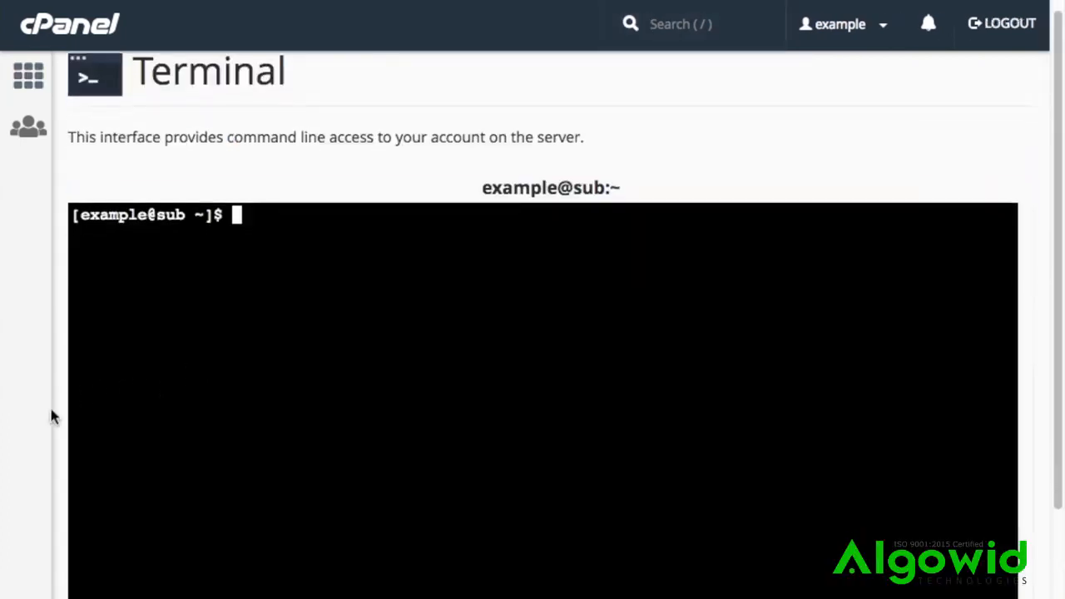
Step: Install the Sinatra gem by running scl enable ea-ruby24 'gem install sinatra'
scroll(51, 410, down, 1)
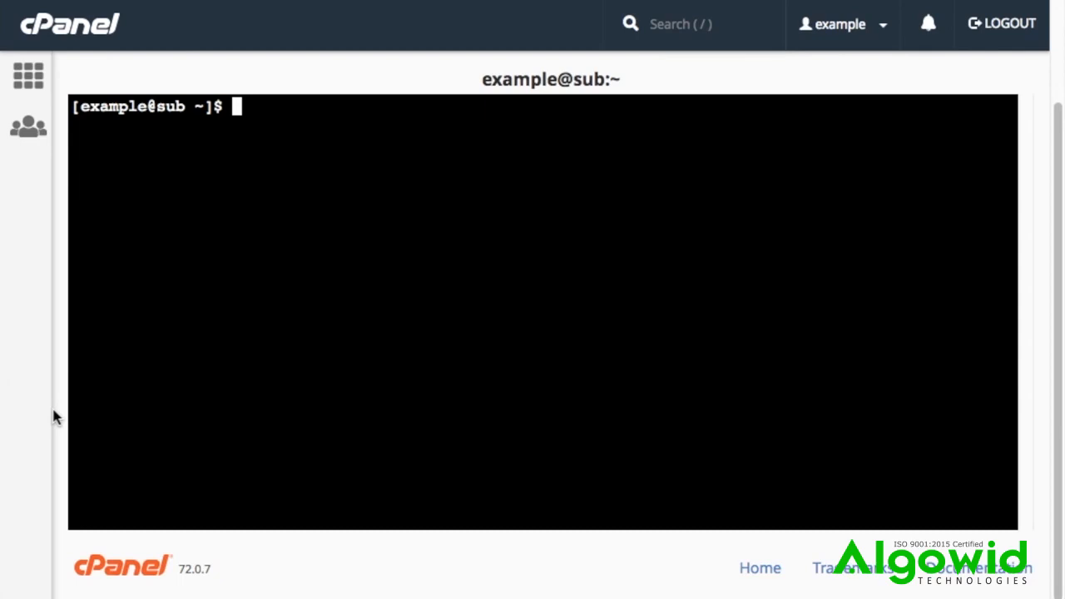
text(scl enable ea)
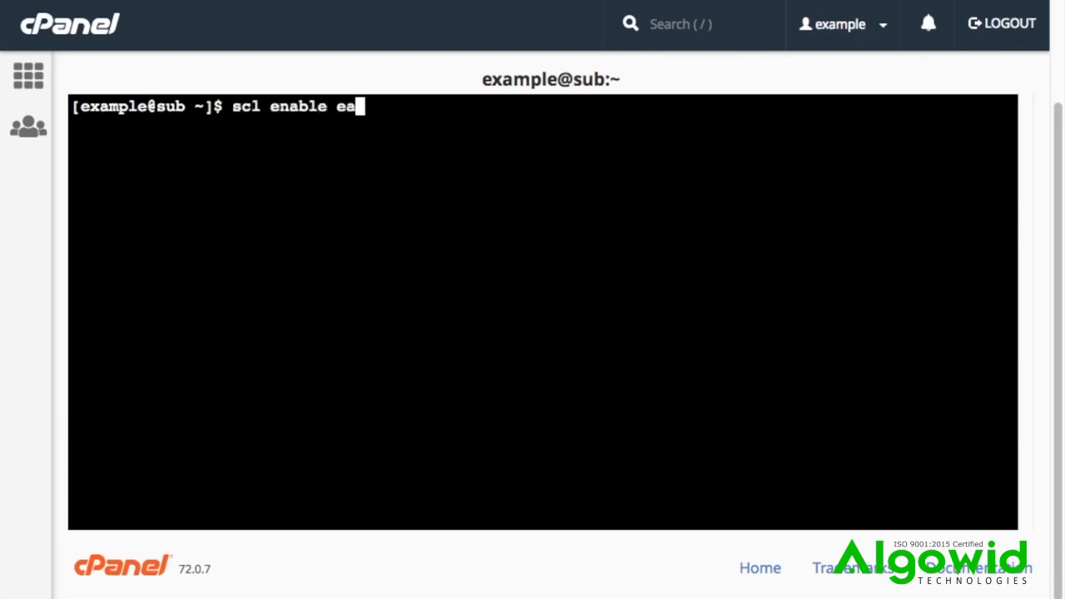
text(-ruby24)
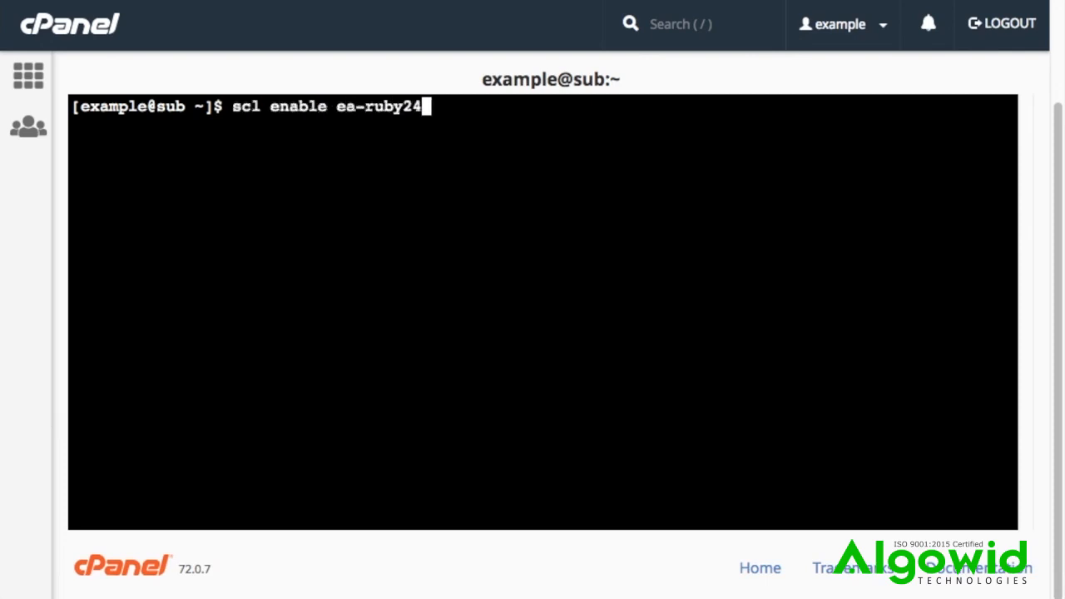
text( 'gem install sin)
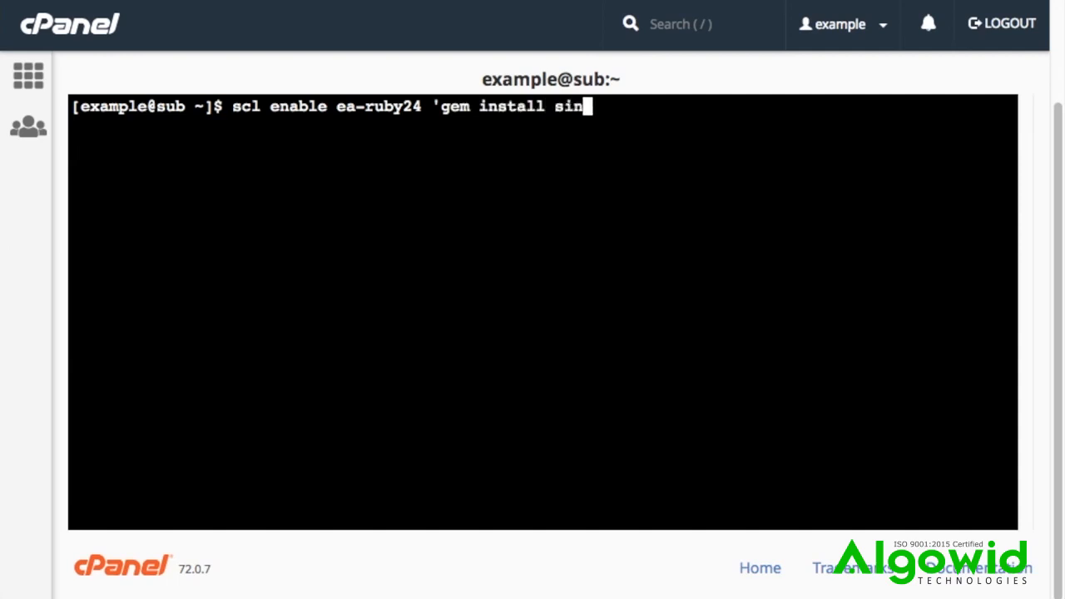
text(atra')
key(Return)
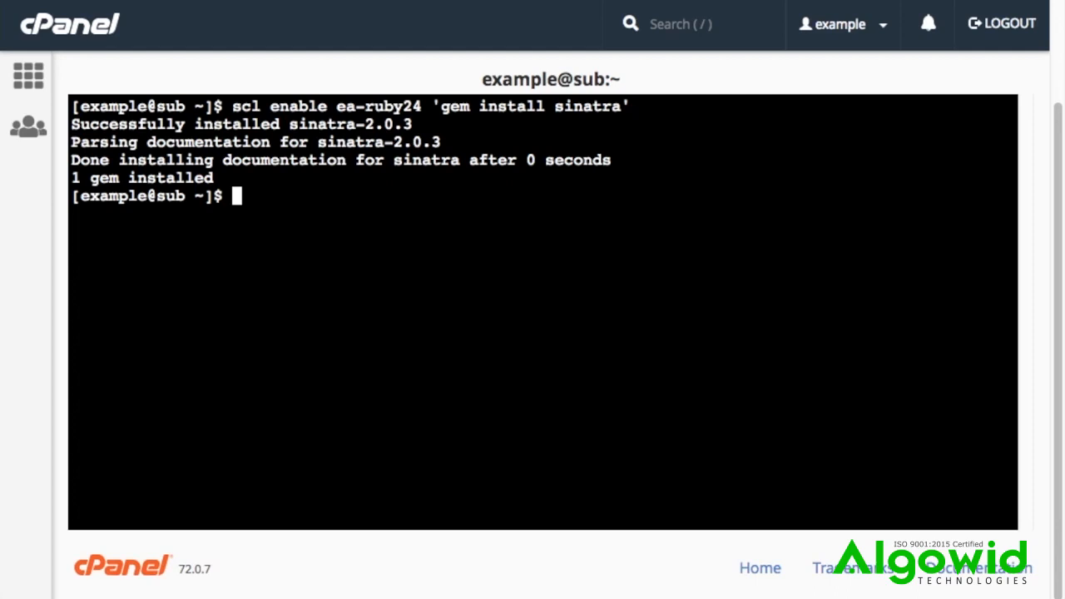
Step: Create the directory /home/example/frank and make it the working directory
text(mkdir /)
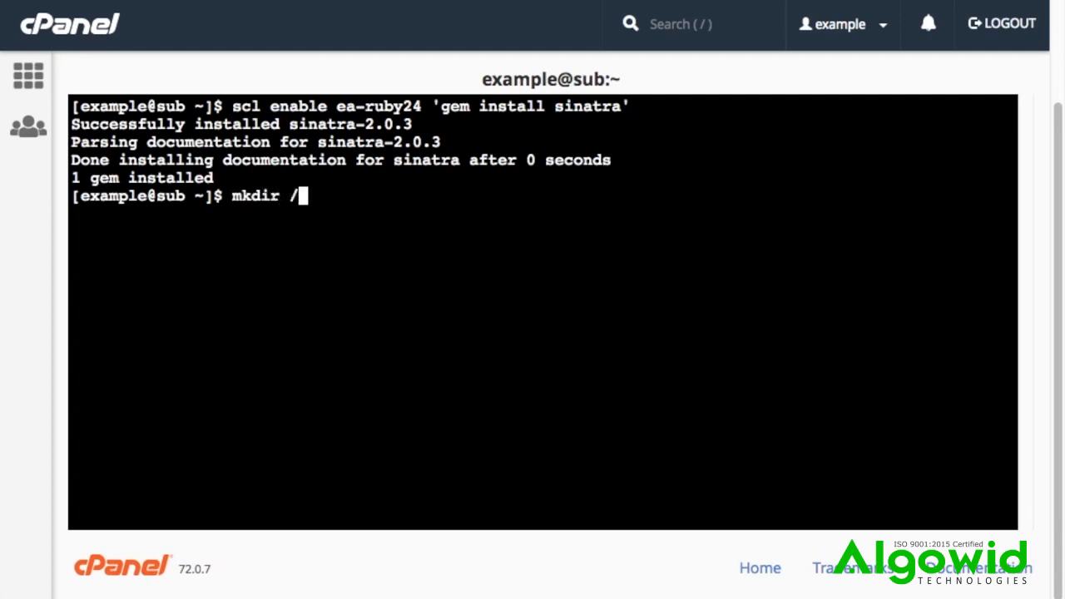
text(home/example/frank)
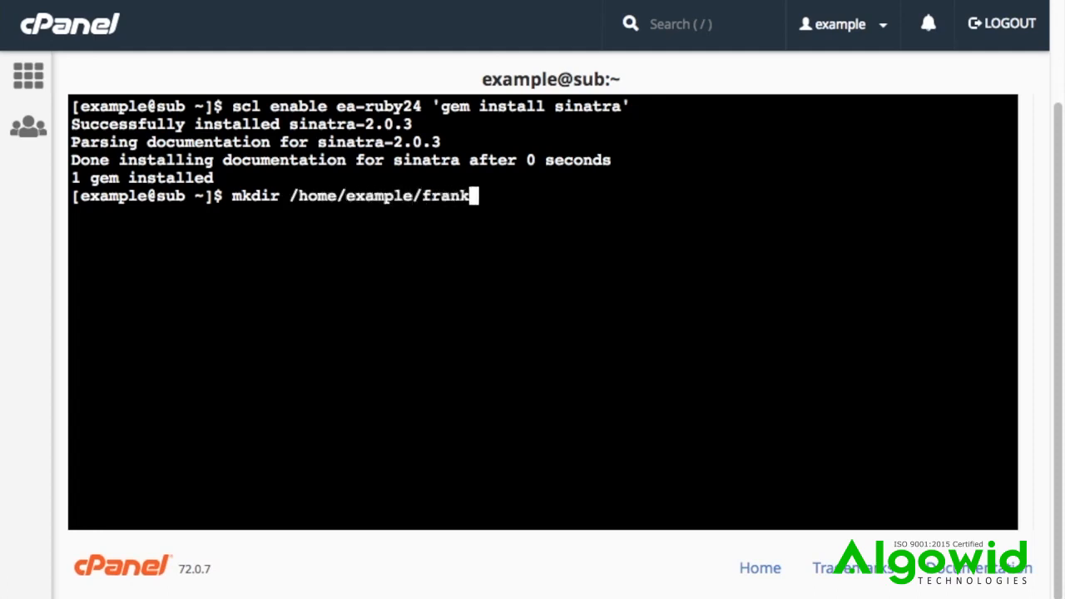
key(Return)
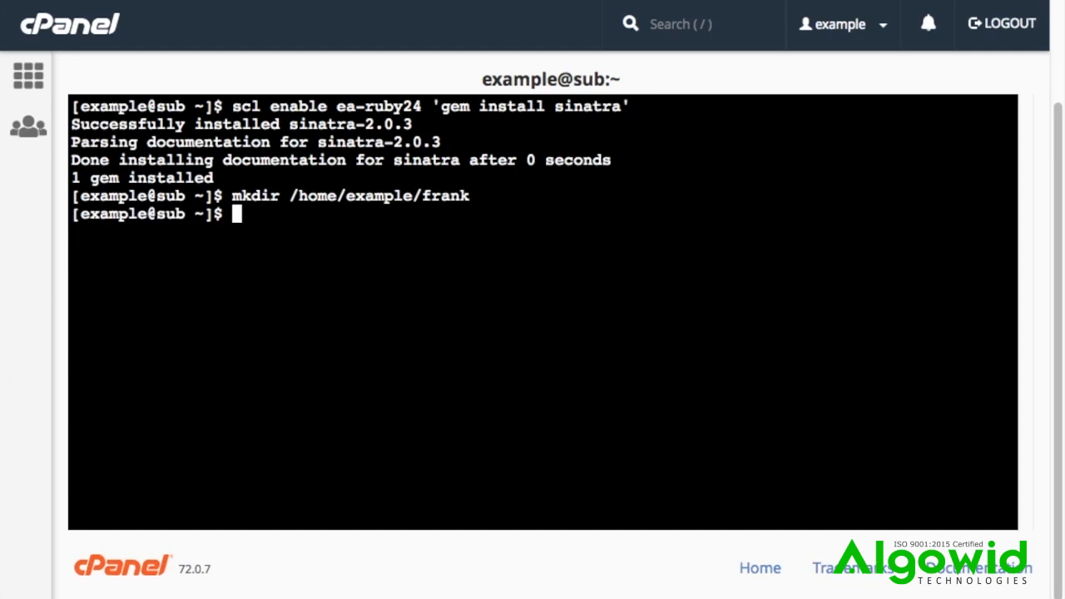
text(cd frank)
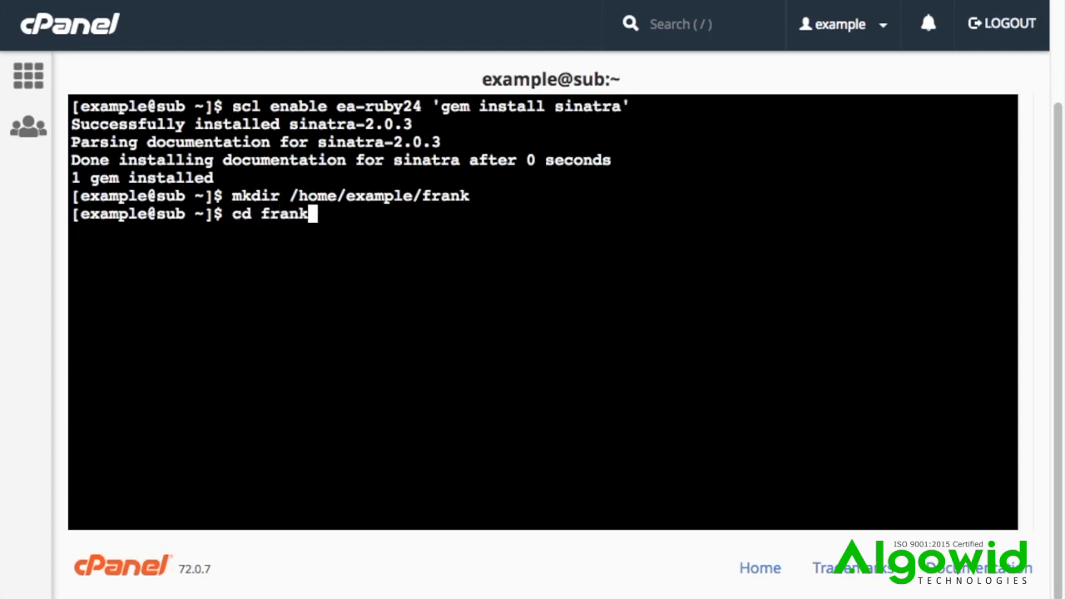
key(Return)
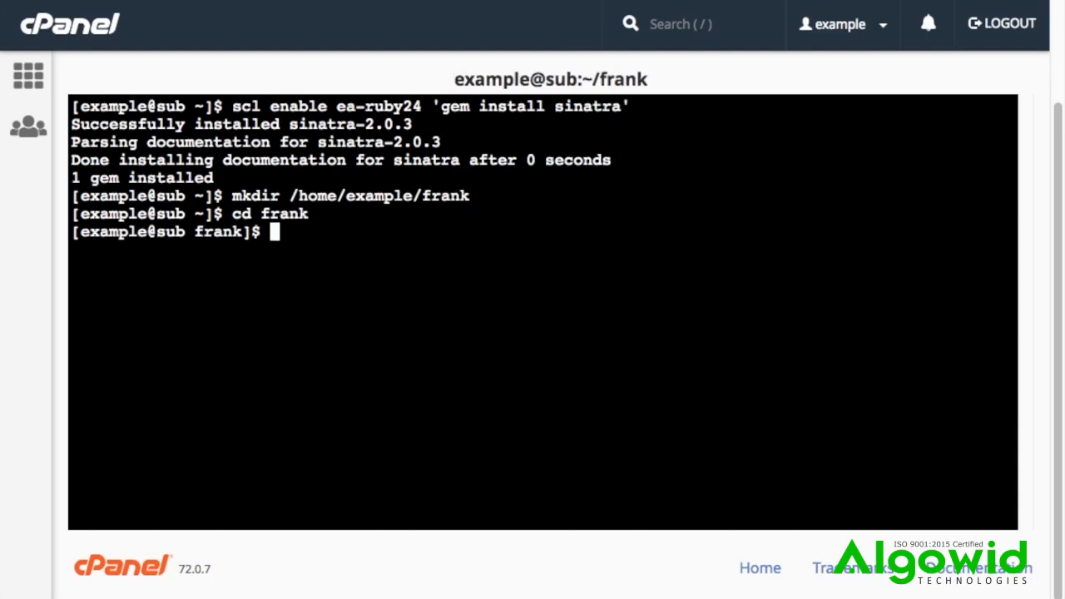
Step: Create app.rb in vi with the line require 'sinatra/base', a blank line, and the declaration class Hello < Sinatra::Base
text(vi app.rb)
key(Return)
text(irequire 'sinatra/base')
key(Return)
key(Return)
text(class Hello < Sinatra::Base)
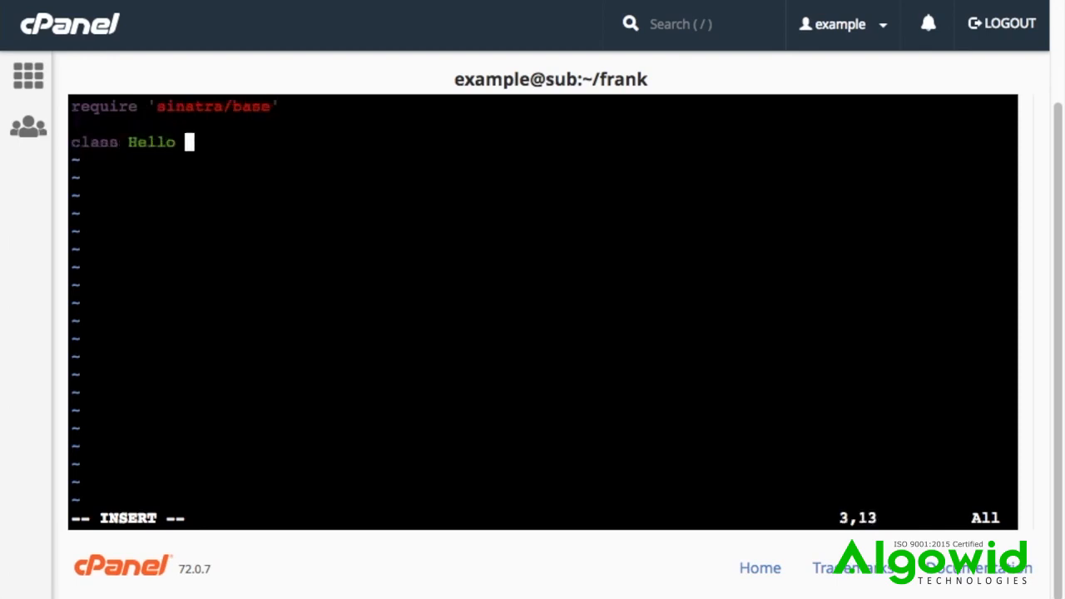
Step: Add an indented get '/' do block returning 'Hello World', end the block and the class, and save and quit app.rb
key(Return)
key(Return)
key(Tab)
text(get '/' do)
key(Return)
key(Tab)
key(Tab)
text('Hello World')
key(Return)
key(Tab)
text(end)
key(Return)
text(end)
key(Escape)
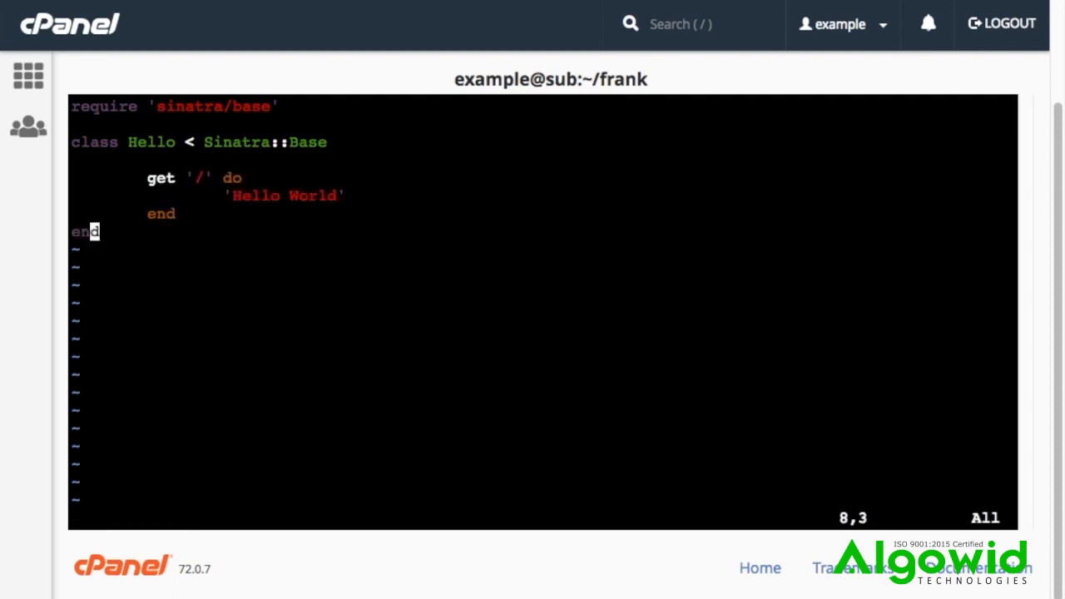
text(:wq)
key(Return)
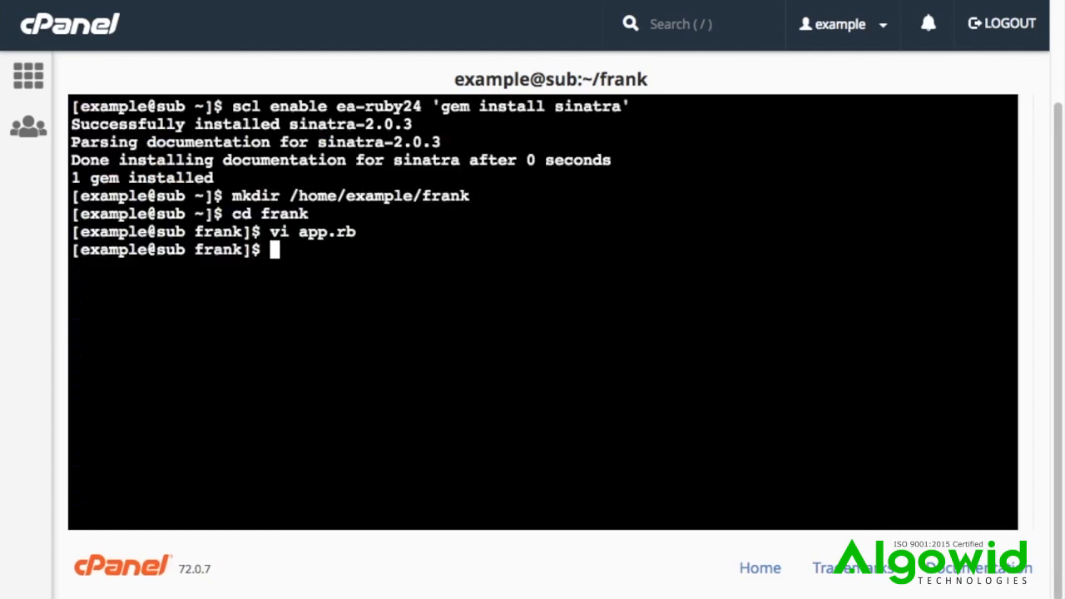
Step: Create config.ru in vi with the line require File.absolute_path("app.rb")
text(vi config)
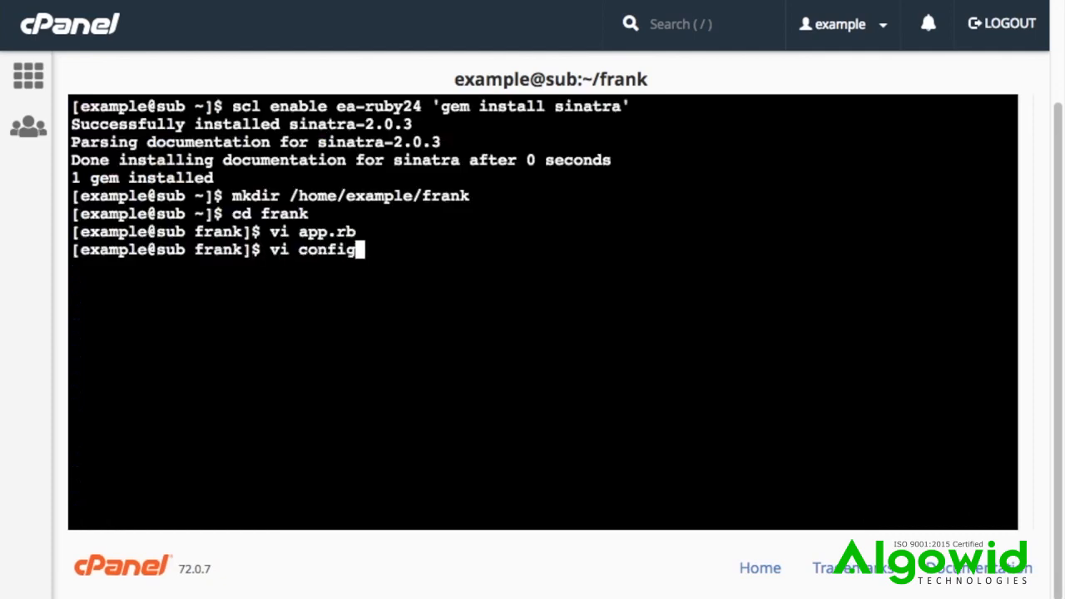
text(.ru)
key(Return)
text(irequire F)
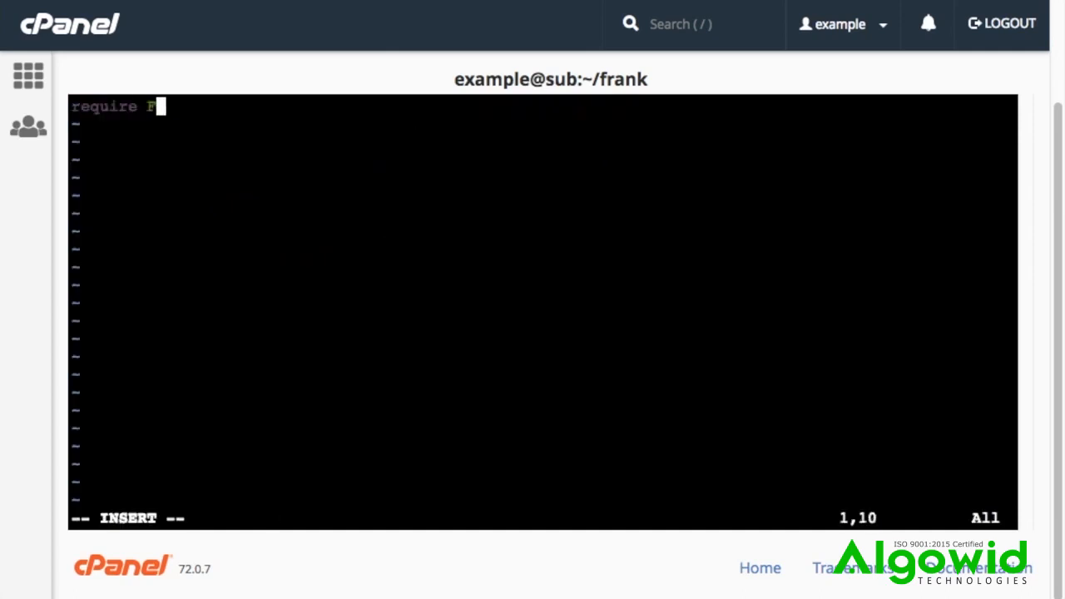
text(ile.absolute_path)
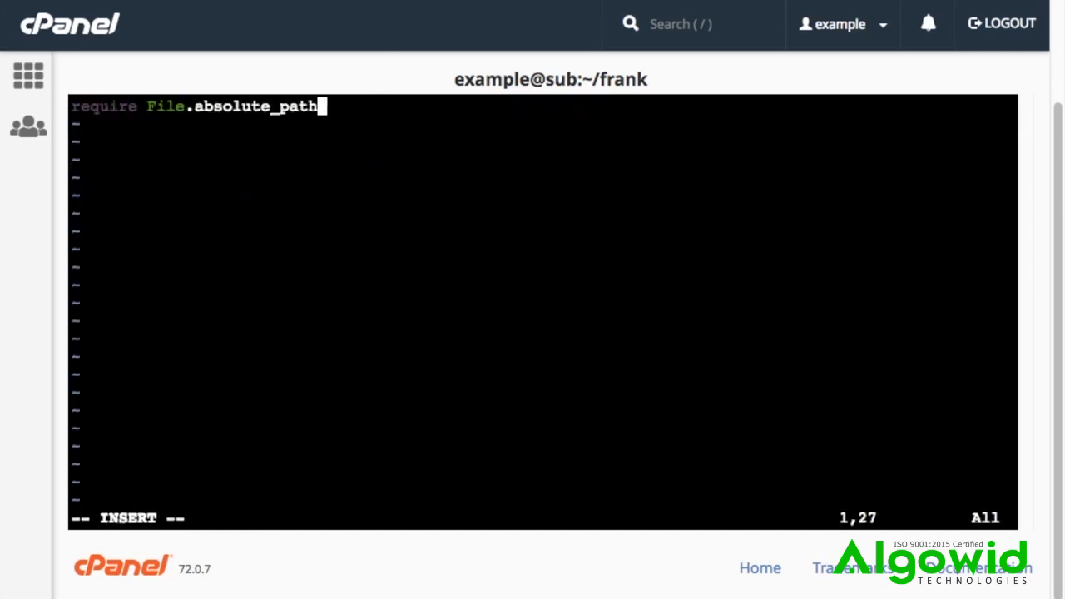
text(("app.r)
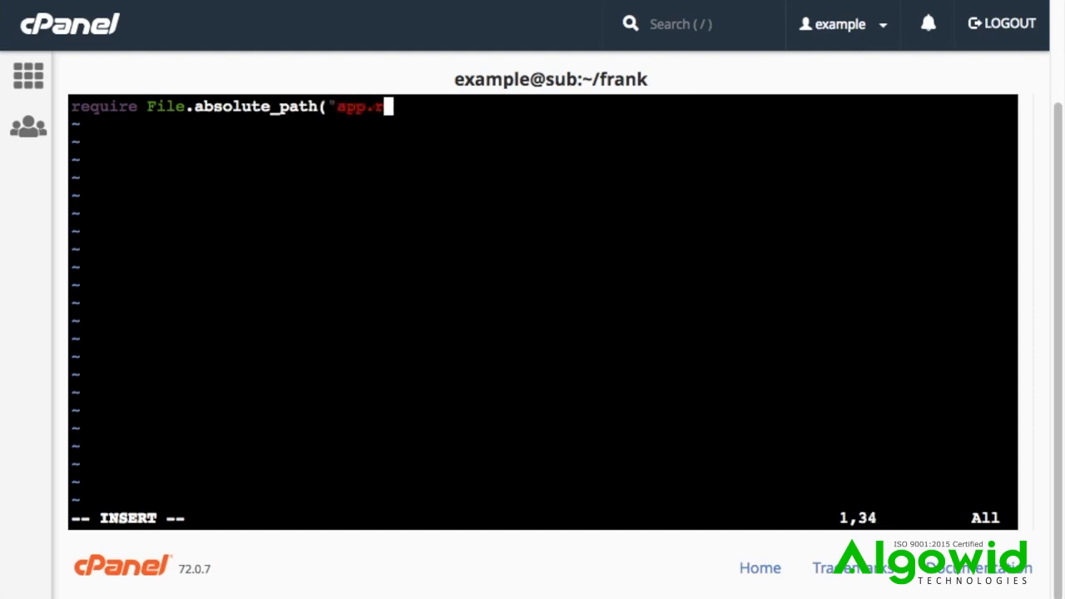
text(b"))
Step: Add run Hello after a blank line in config.ru, and save and quit the file
key(Return)
key(Return)
text(run Hello)
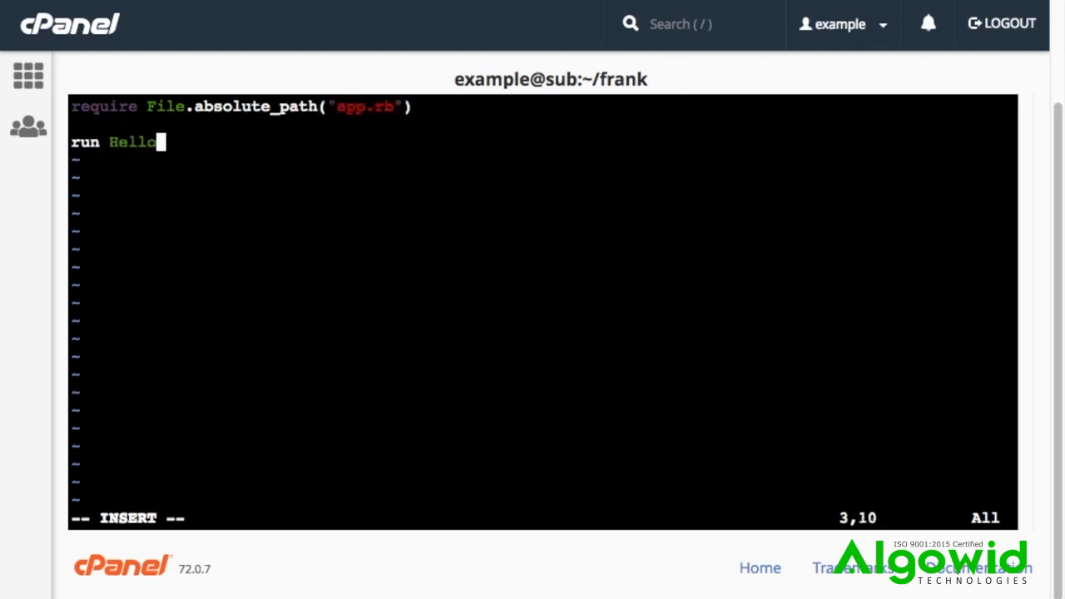
key(Escape)
text(:wq)
key(Return)
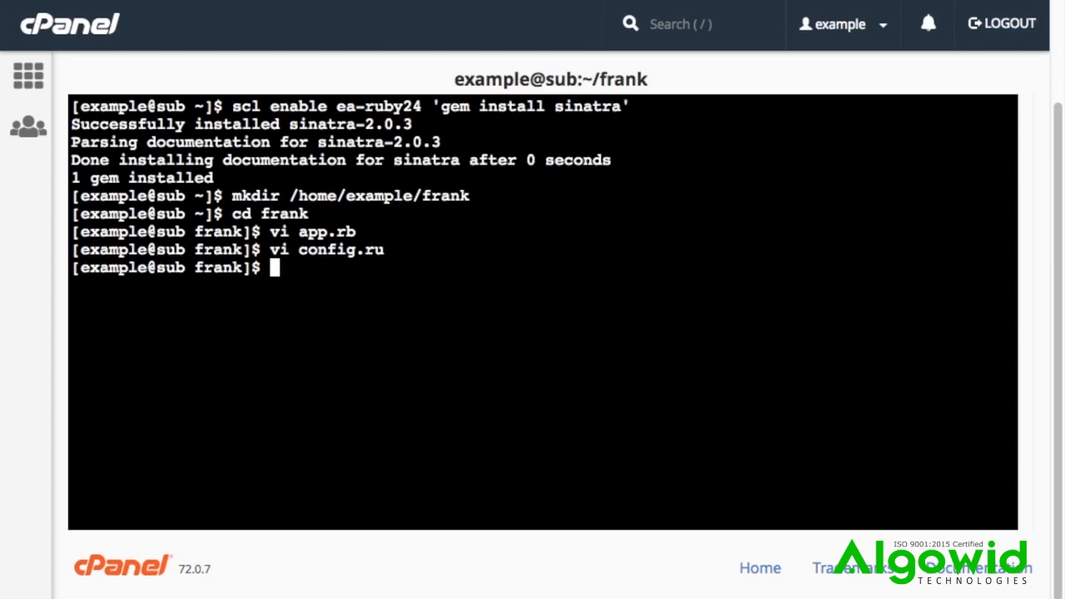
Step: Return to the cPanel home page, open Application Manager, and start adding a new application
click(77, 32)
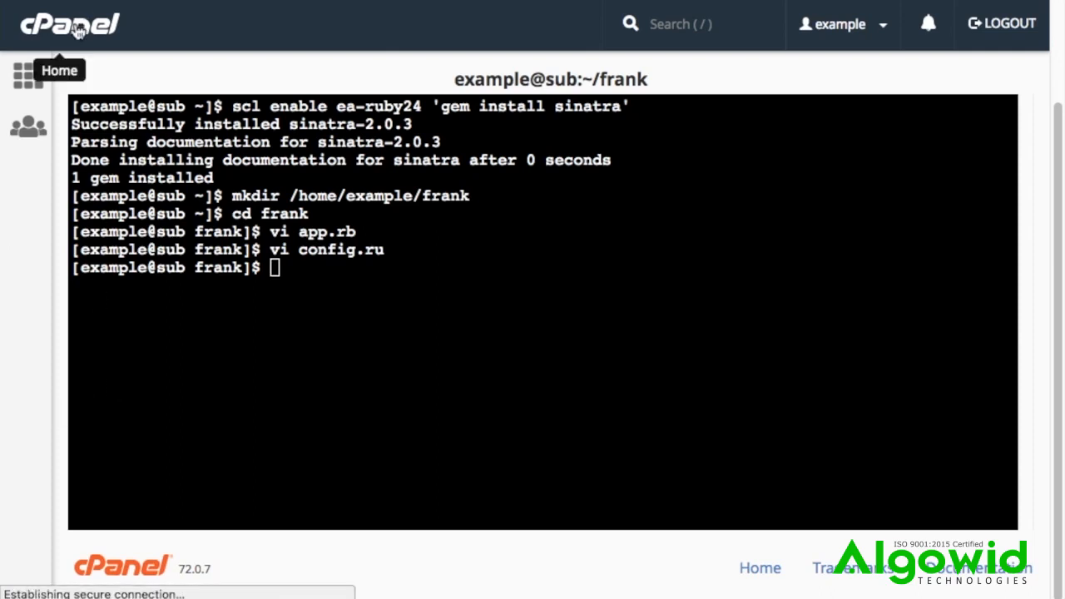
scroll(84, 218, down, 20)
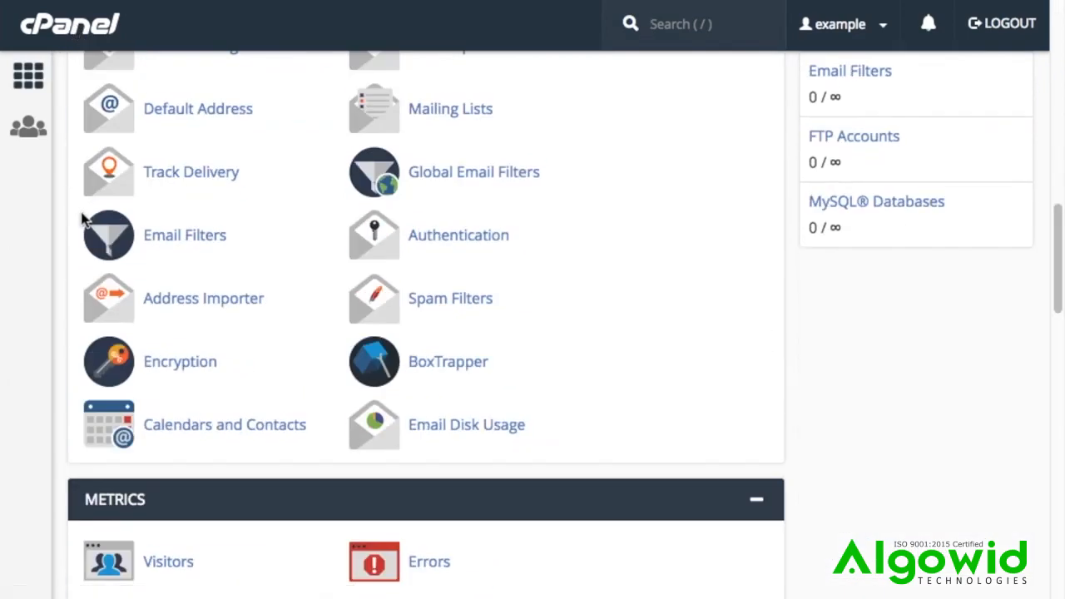
scroll(83, 219, down, 5)
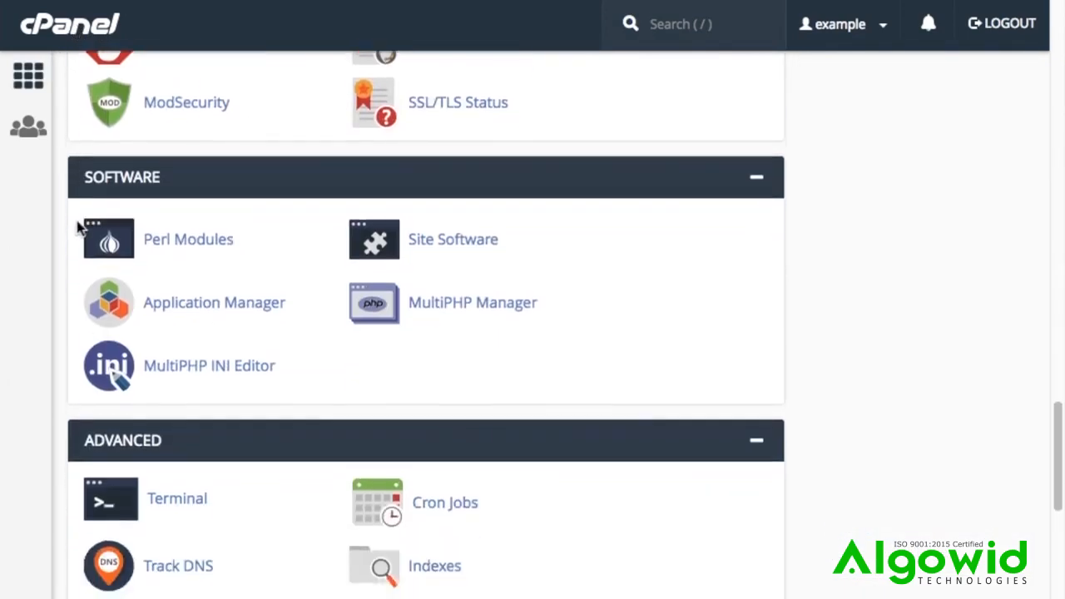
click(93, 215)
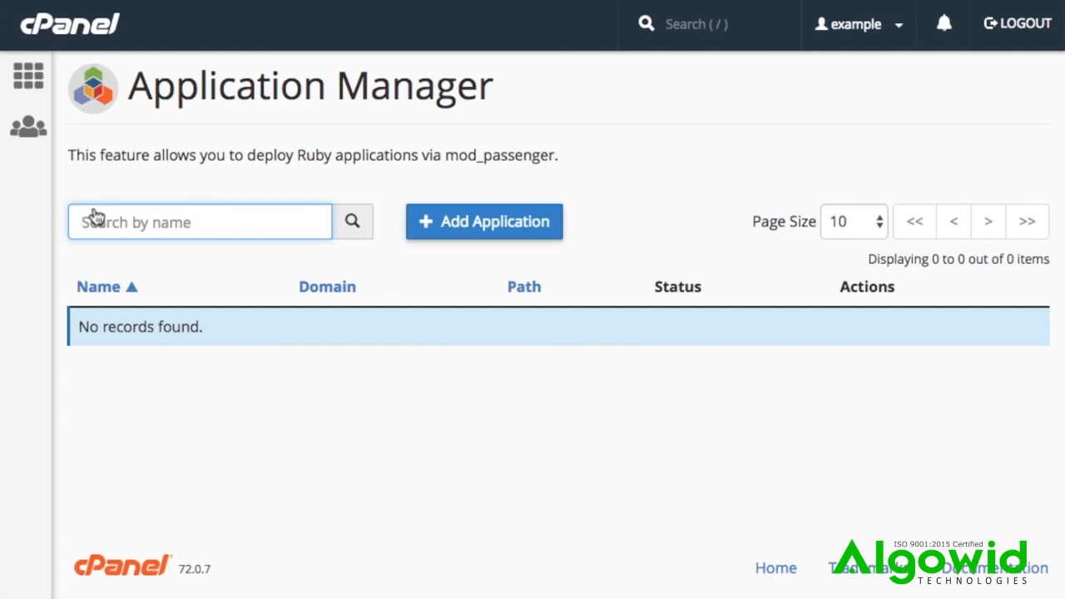
click(456, 225)
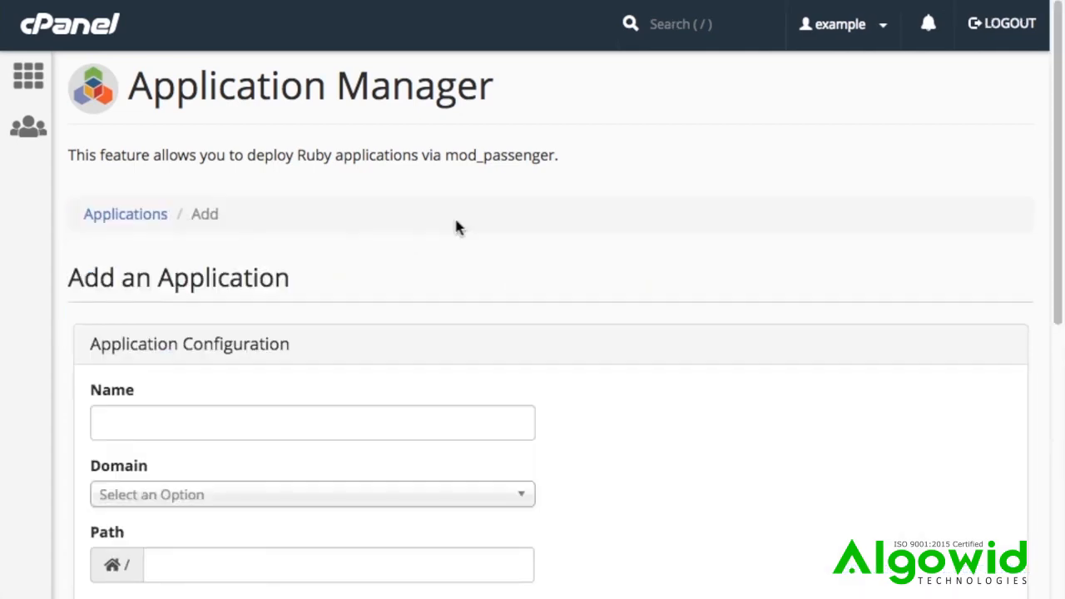
Step: Name the application Frank and assign it to the example.com domain
click(197, 409)
text(Frank)
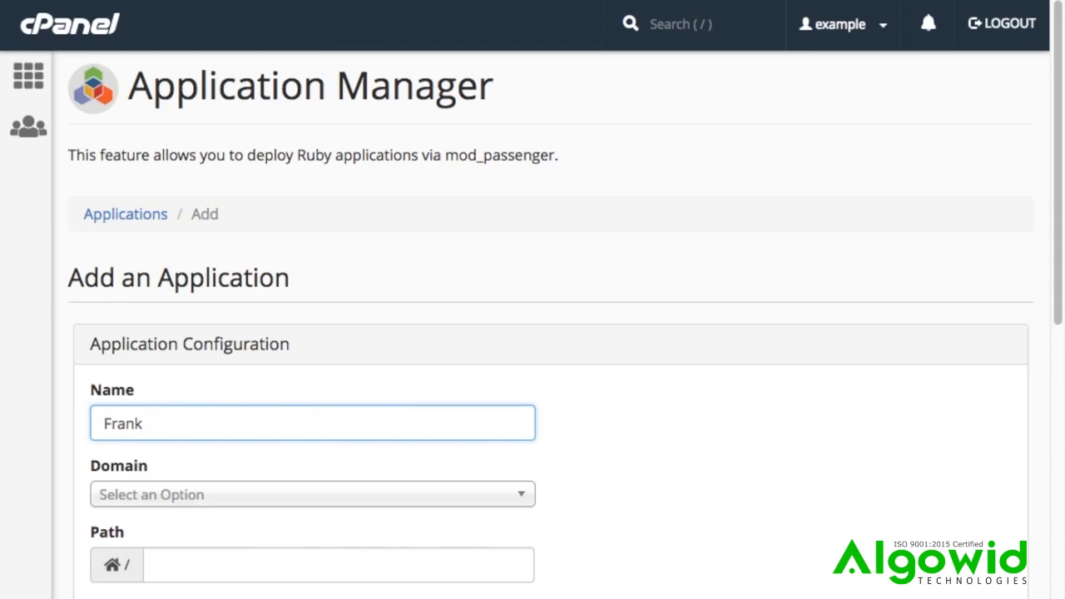
scroll(188, 408, down, 1)
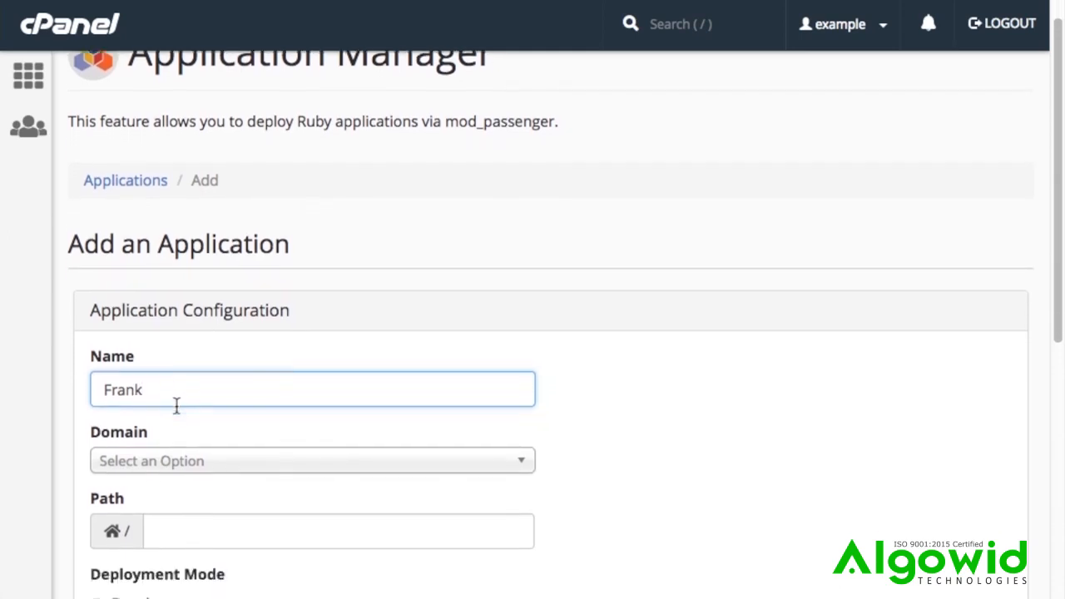
scroll(174, 408, down, 1)
scroll(174, 411, down, 1)
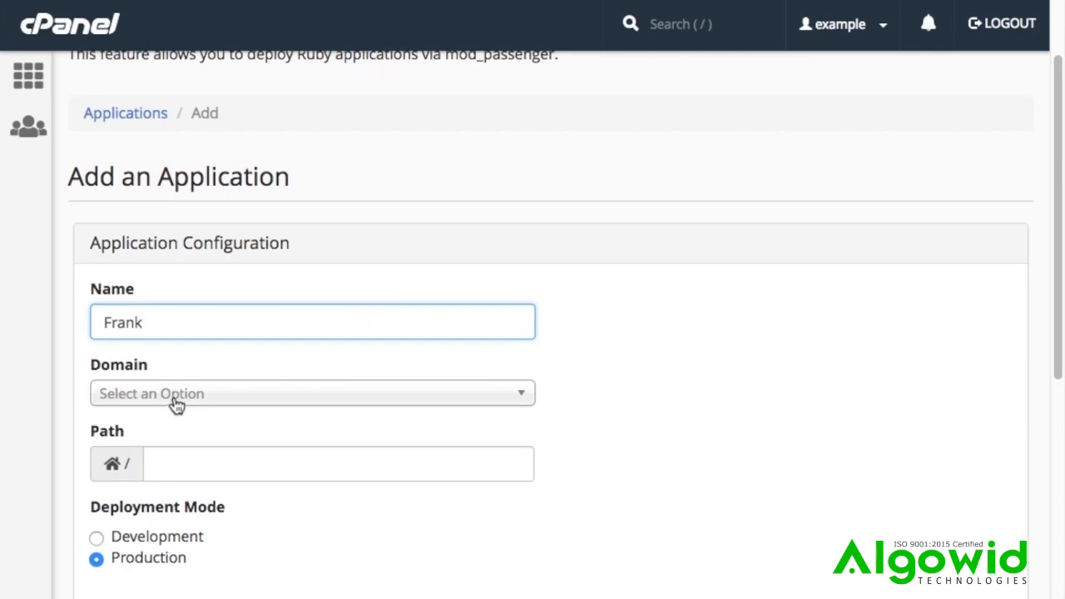
click(176, 403)
click(120, 473)
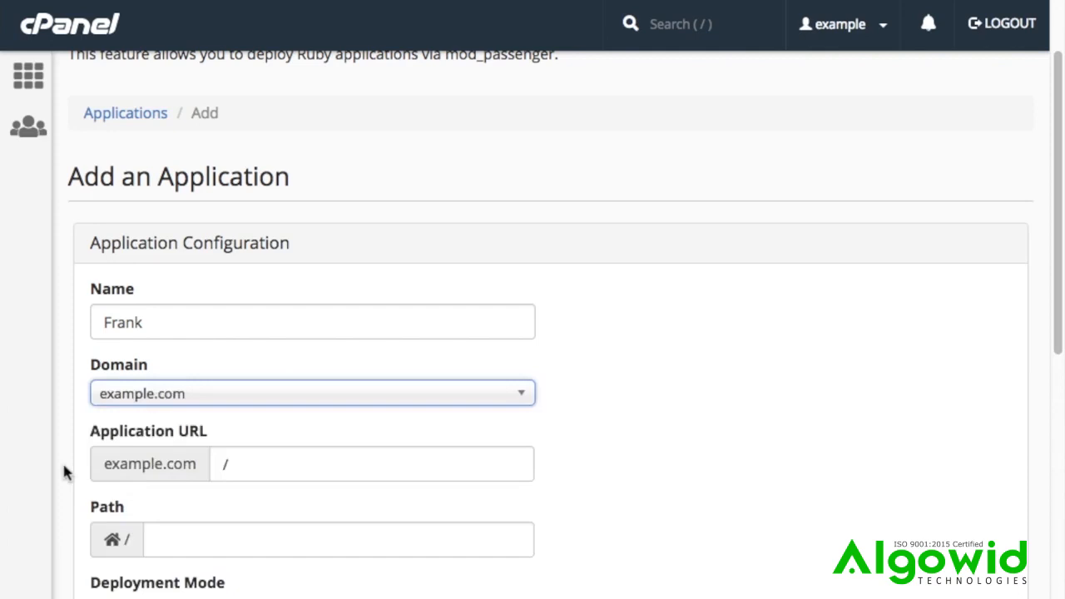
Step: Set the application URL to /frank under example.com
click(248, 458)
text(frank)
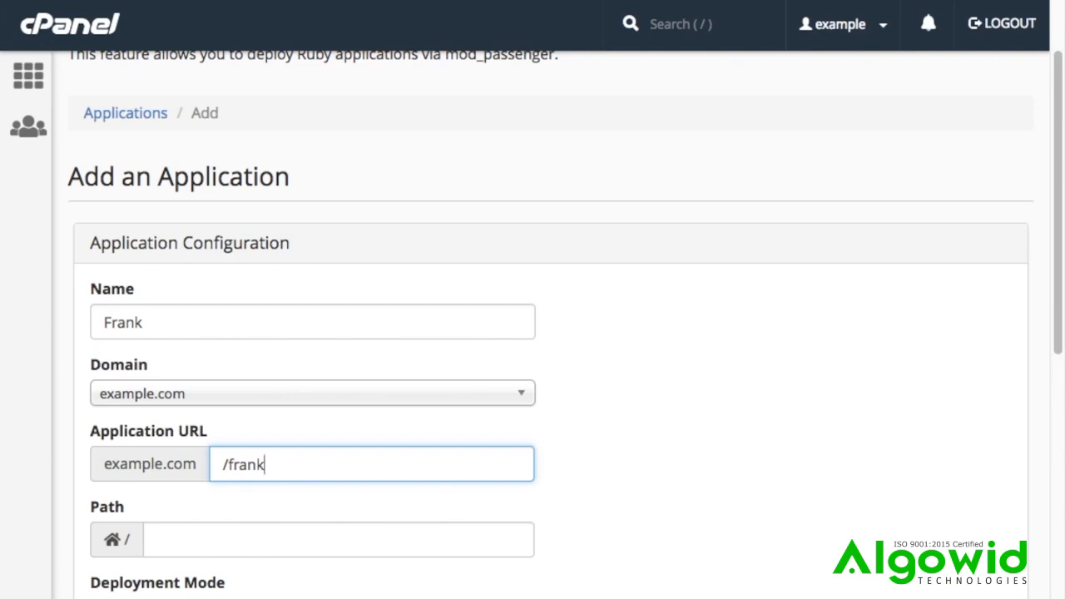
scroll(549, 324, down, 1)
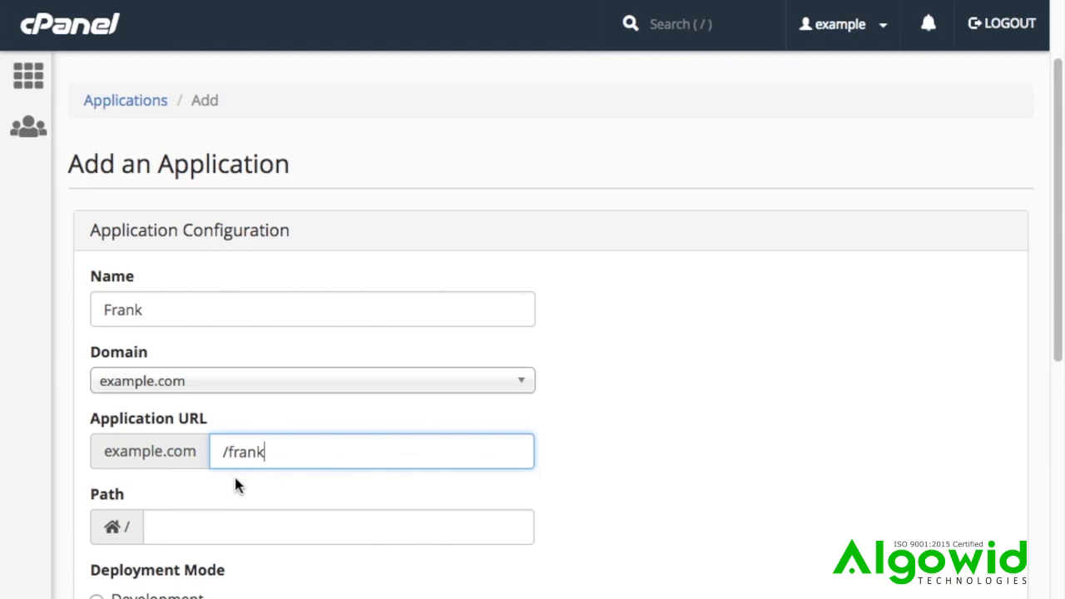
Step: Set the application's path under the home directory to example/frank
click(222, 525)
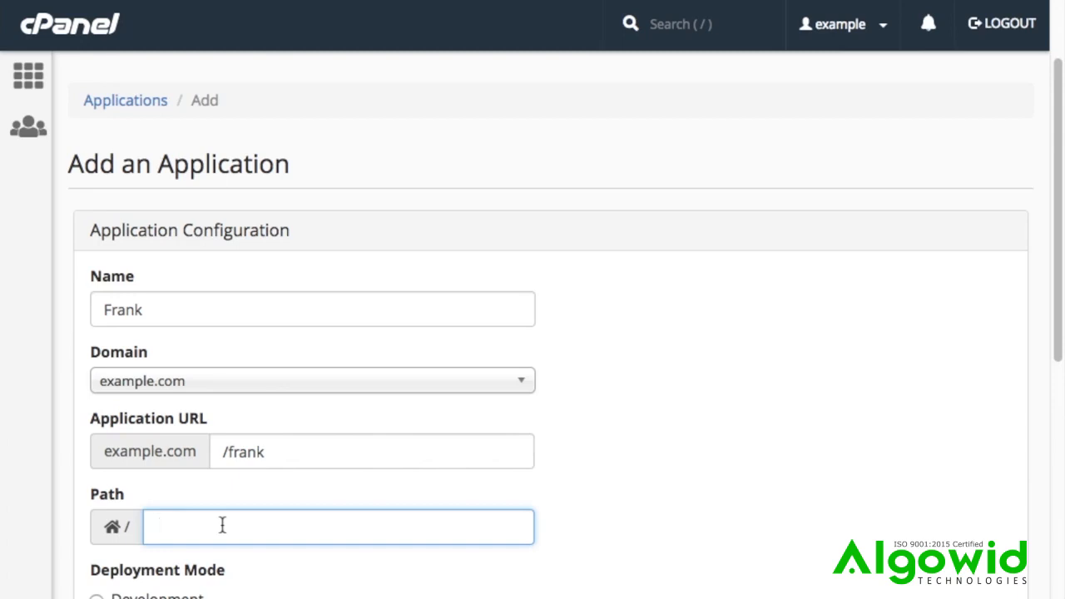
text(example/frank)
Step: Add an environment variable named HTTPD to the application configuration
scroll(177, 562, down, 2)
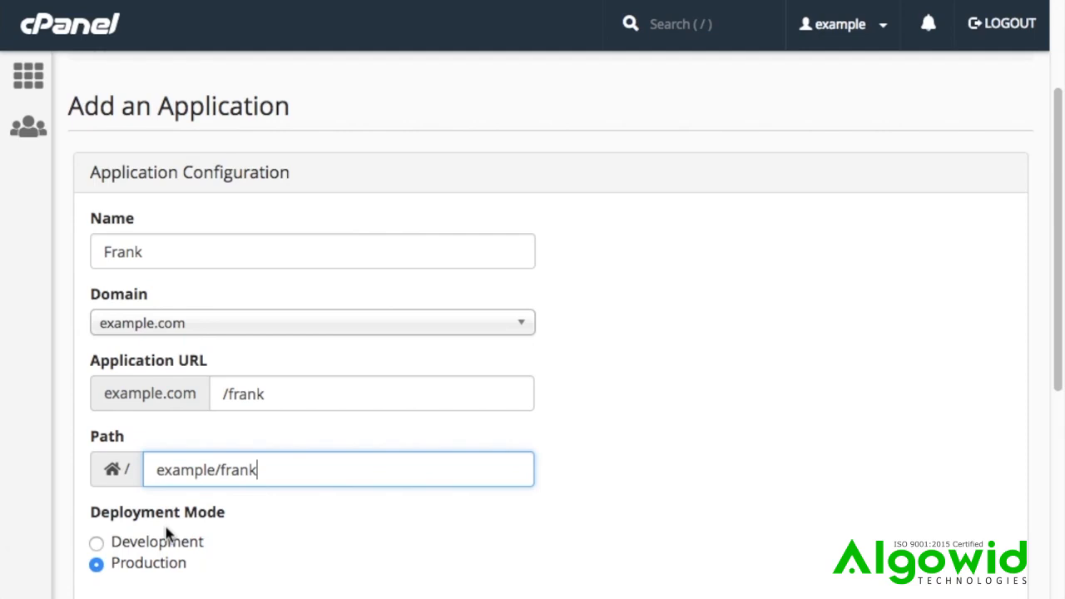
scroll(166, 533, down, 1)
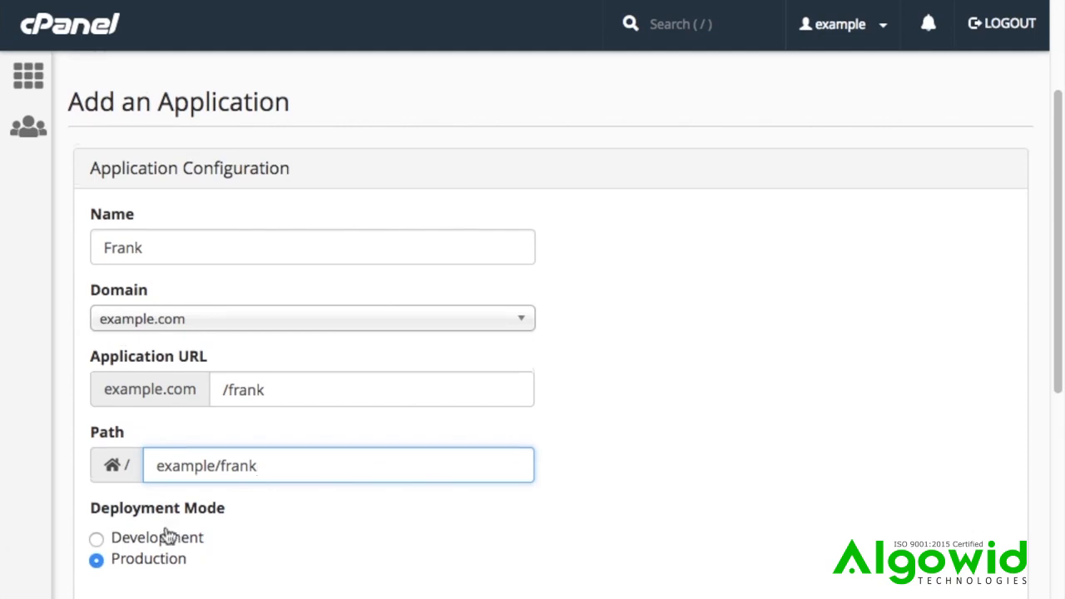
scroll(166, 534, down, 2)
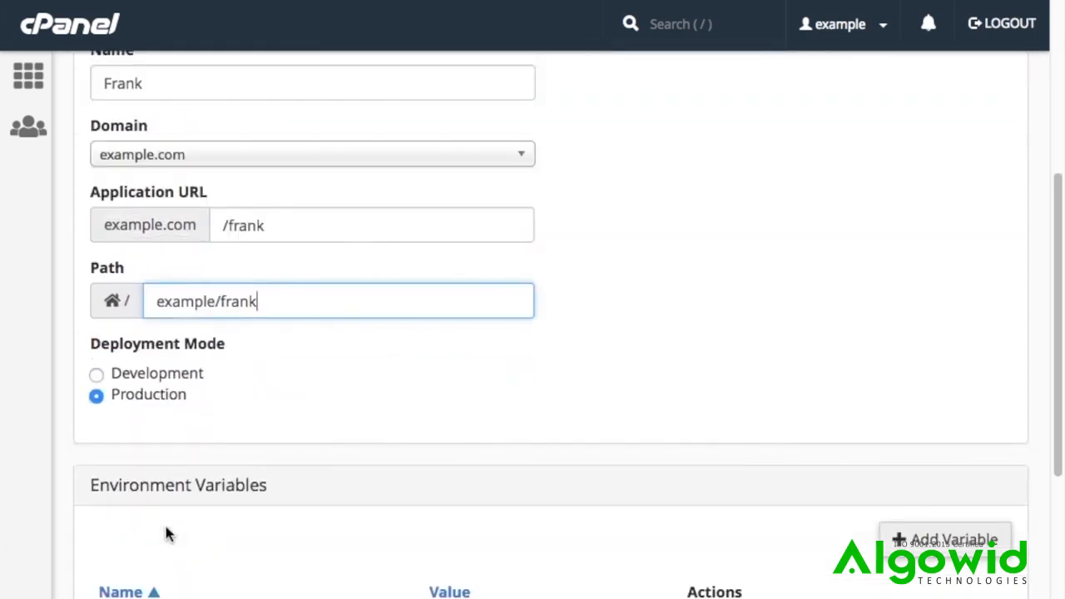
scroll(166, 534, down, 1)
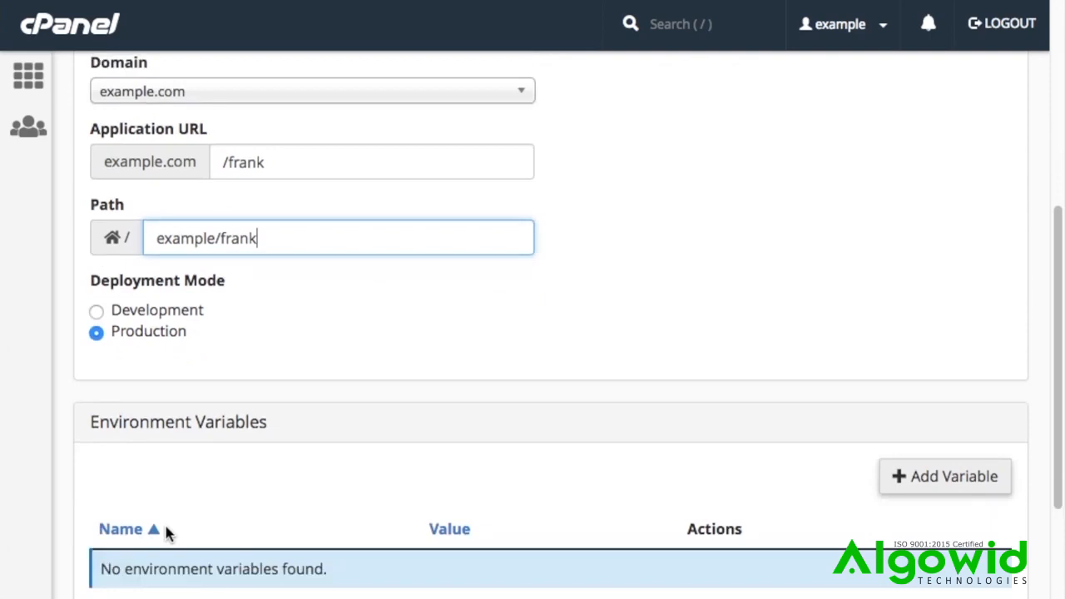
scroll(168, 528, down, 1)
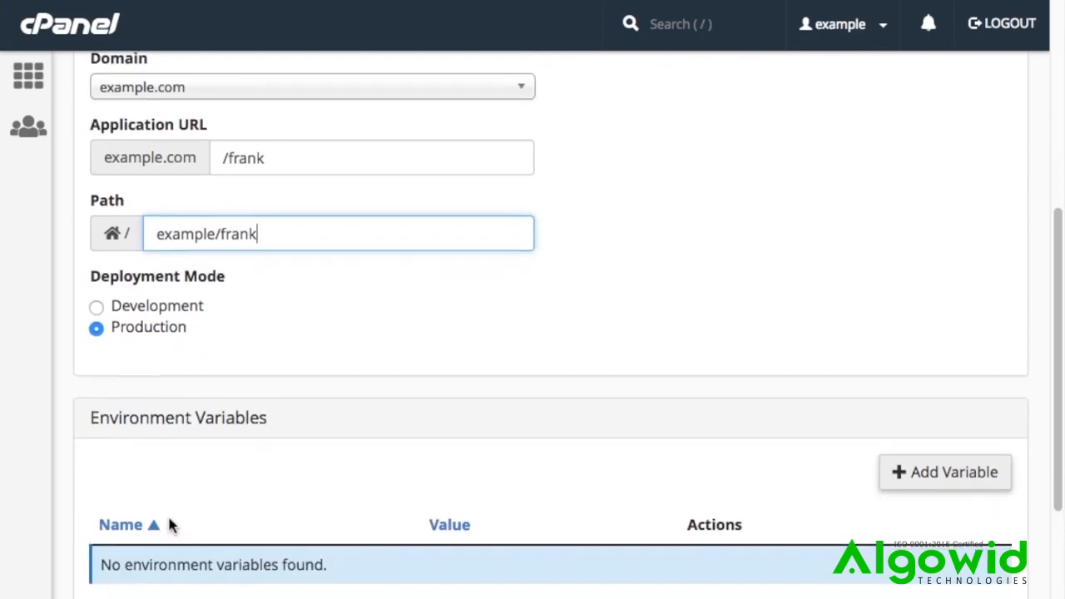
scroll(175, 519, down, 1)
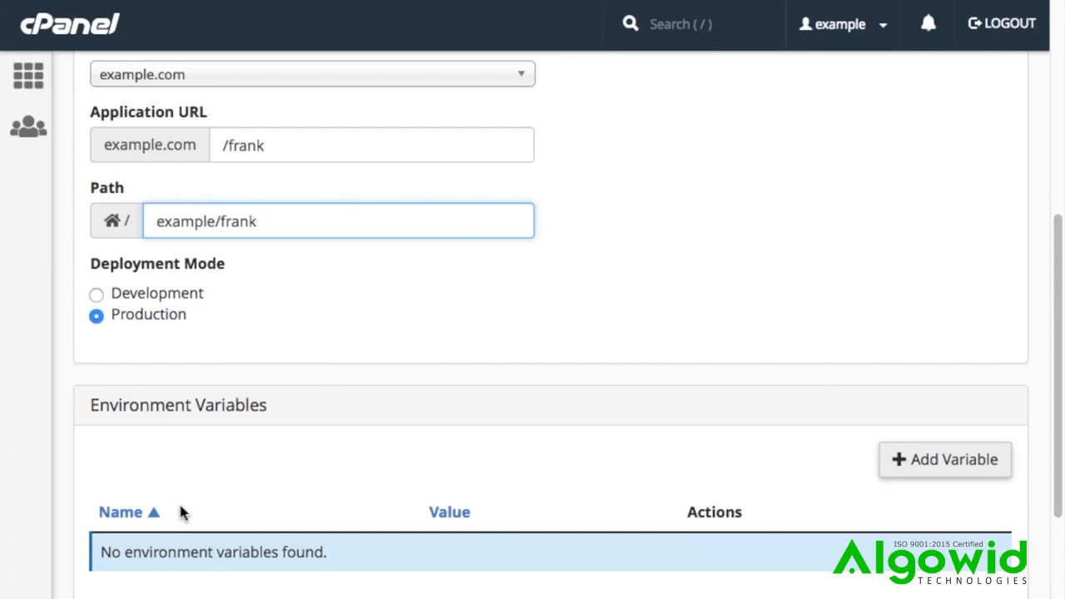
click(900, 461)
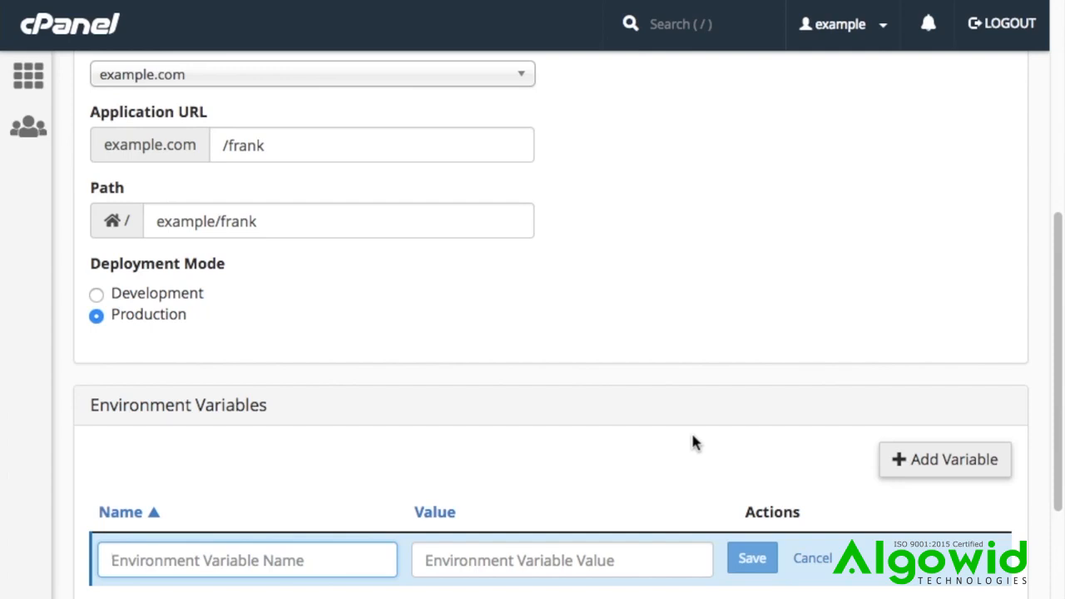
text(HTTPD)
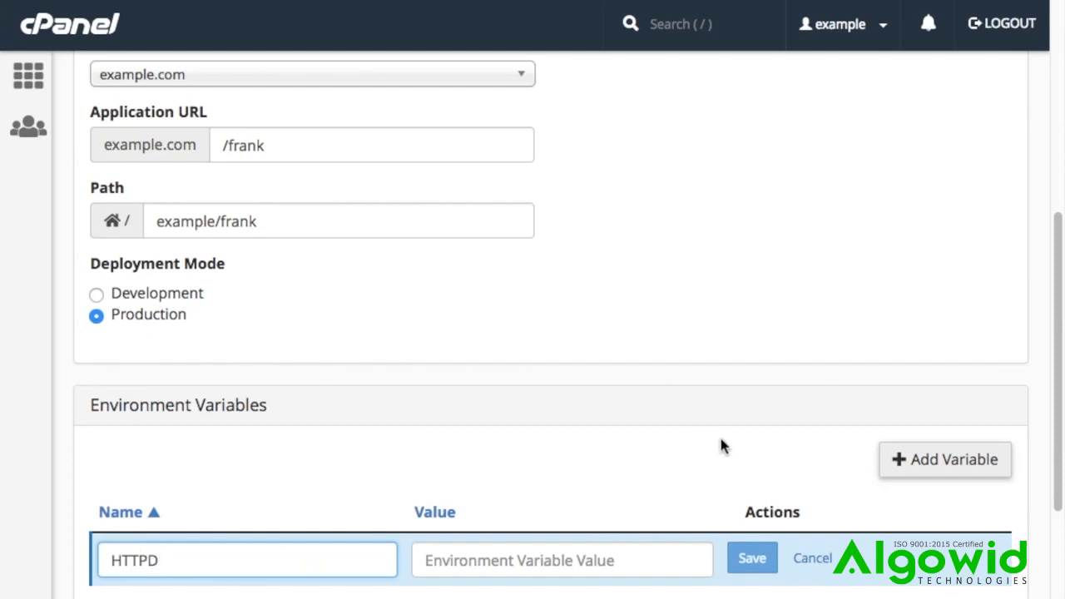
Step: Give the HTTPD variable the value /usr/sbin/httpd.worker and save the variable
click(576, 560)
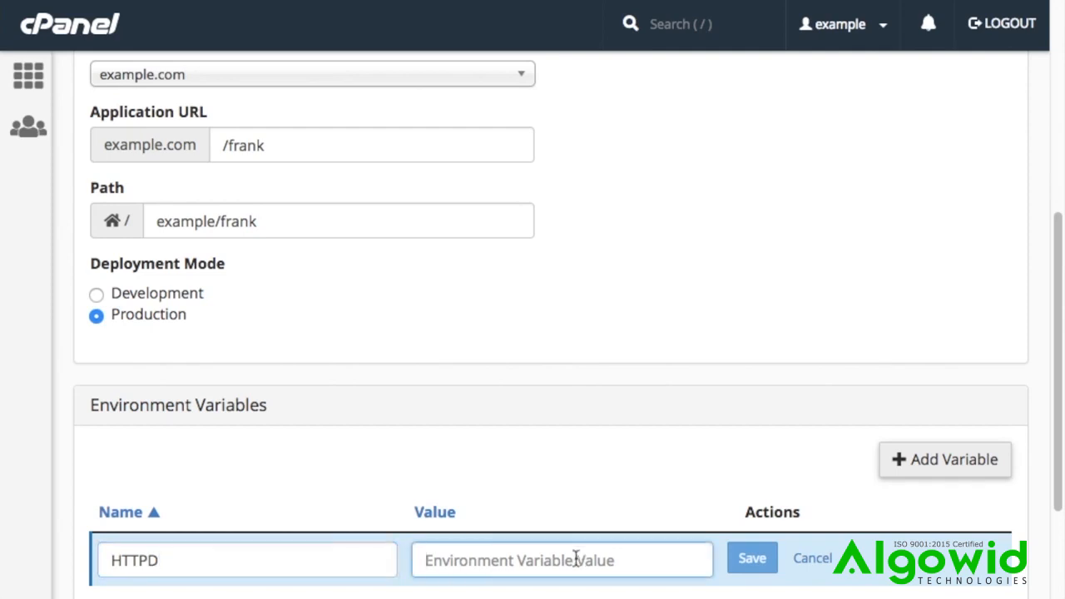
text(/)
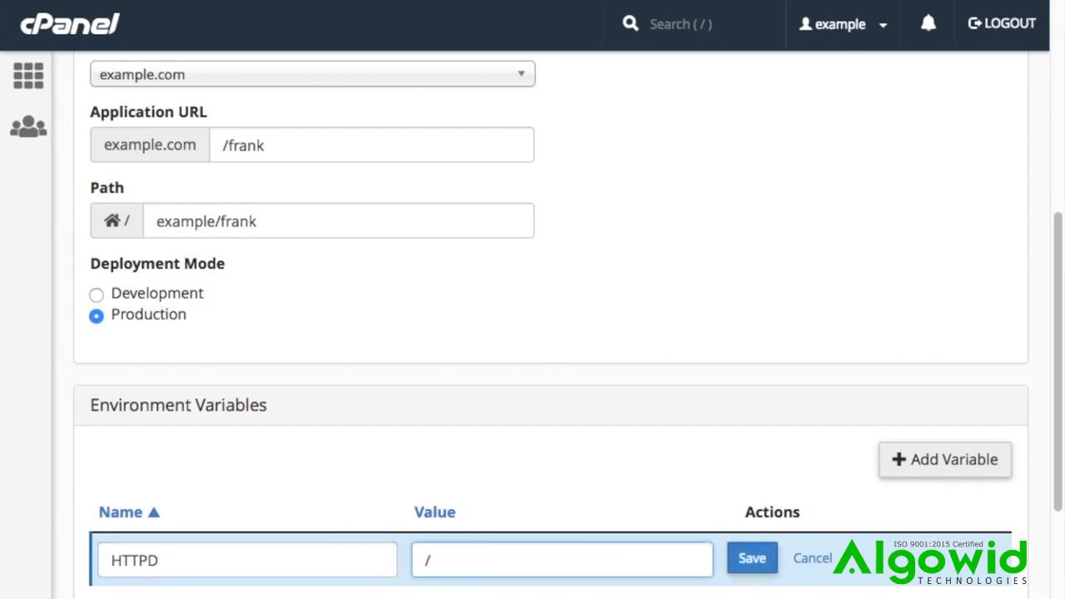
text(usr/sbin/htt)
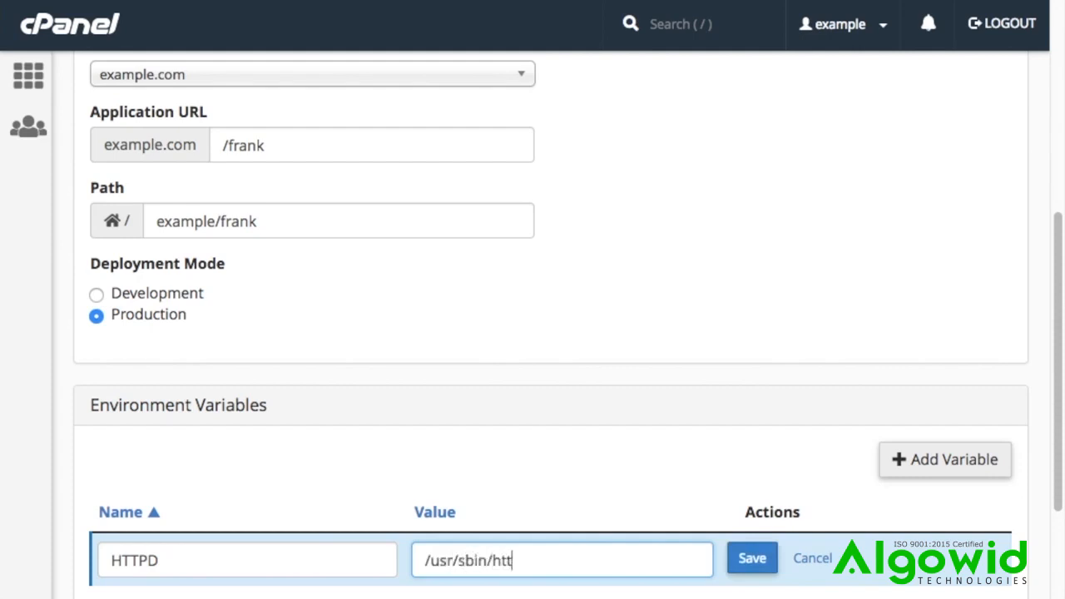
text(pd.worker)
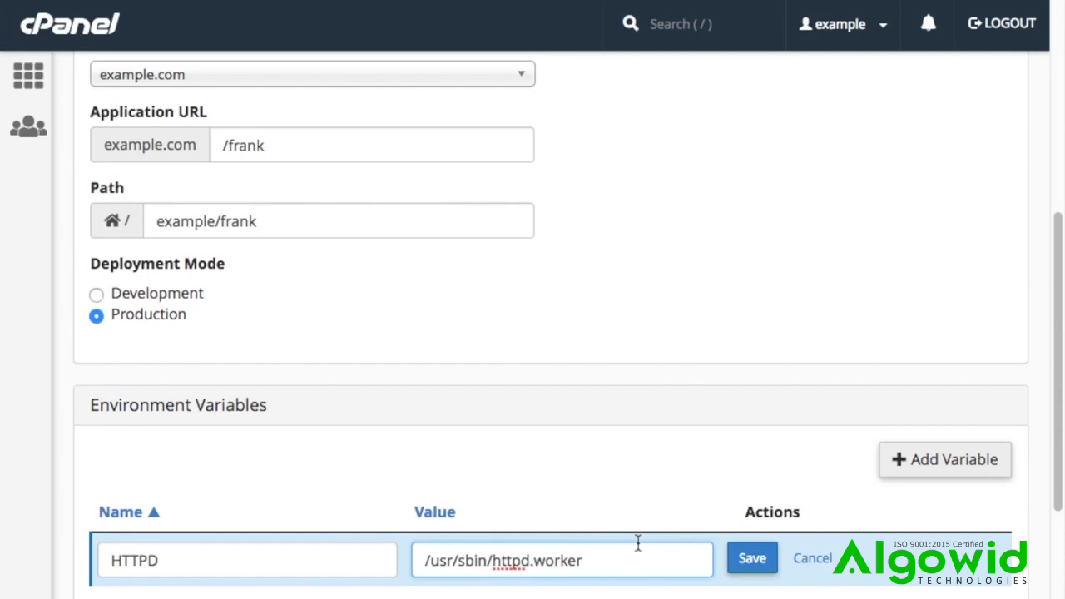
click(739, 562)
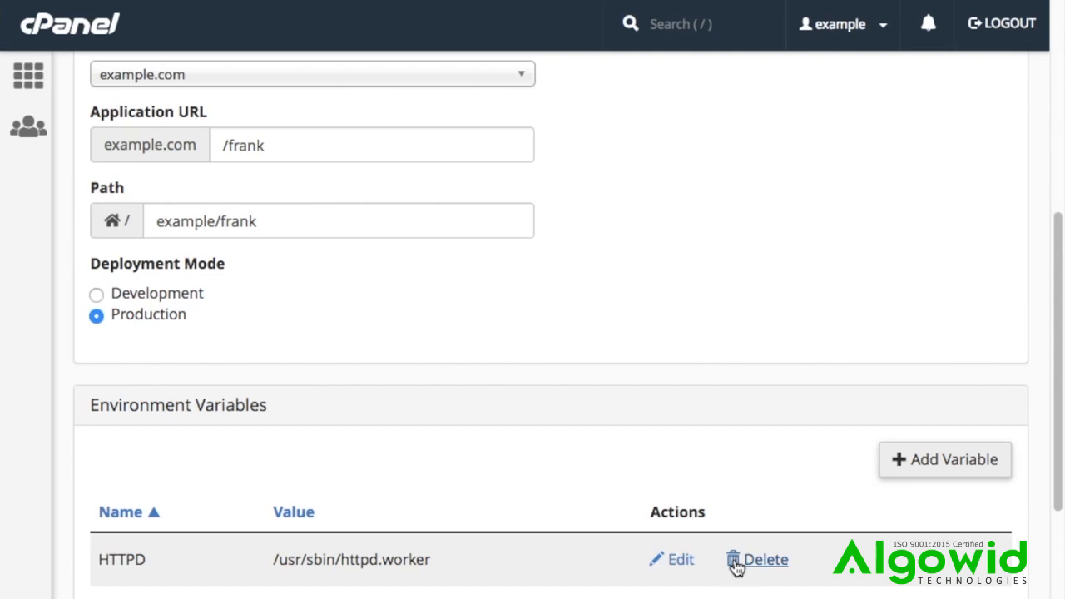
Step: Deploy the Frank application with its completed configuration
scroll(730, 570, down, 3)
click(143, 538)
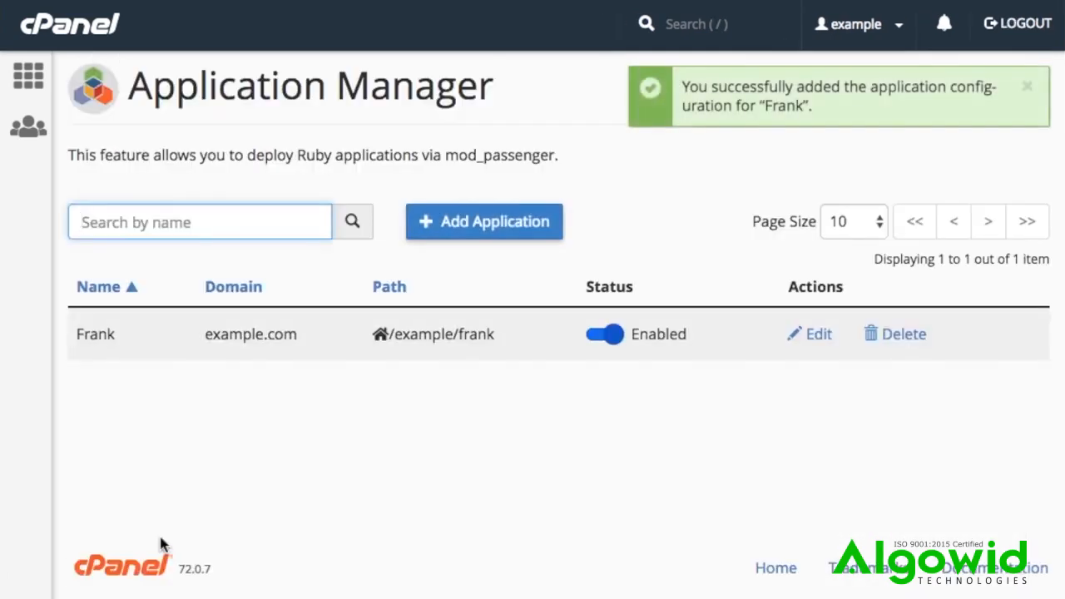